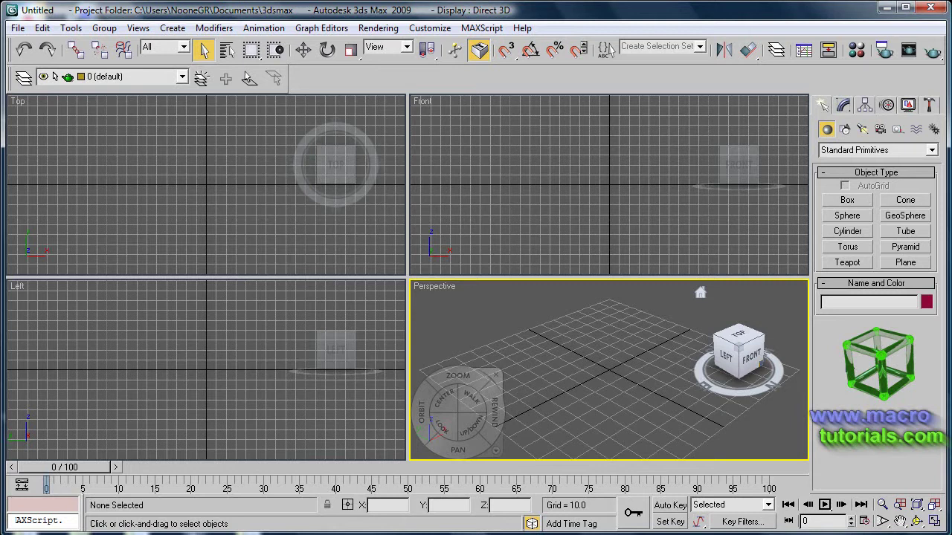
- Maximize the Perspective viewport and look through the Zoom Extents All variants among the viewport navigation controls
left_click(935, 521)
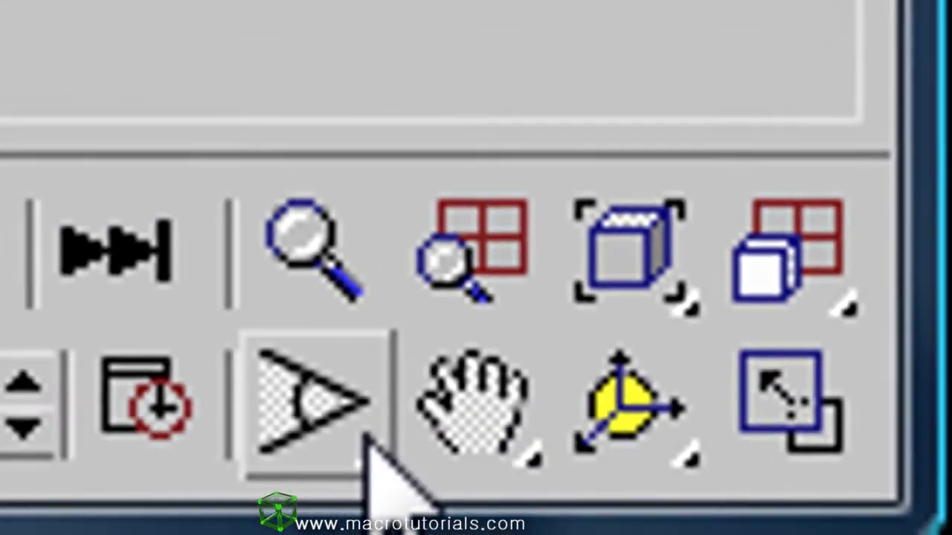
left_click(795, 256)
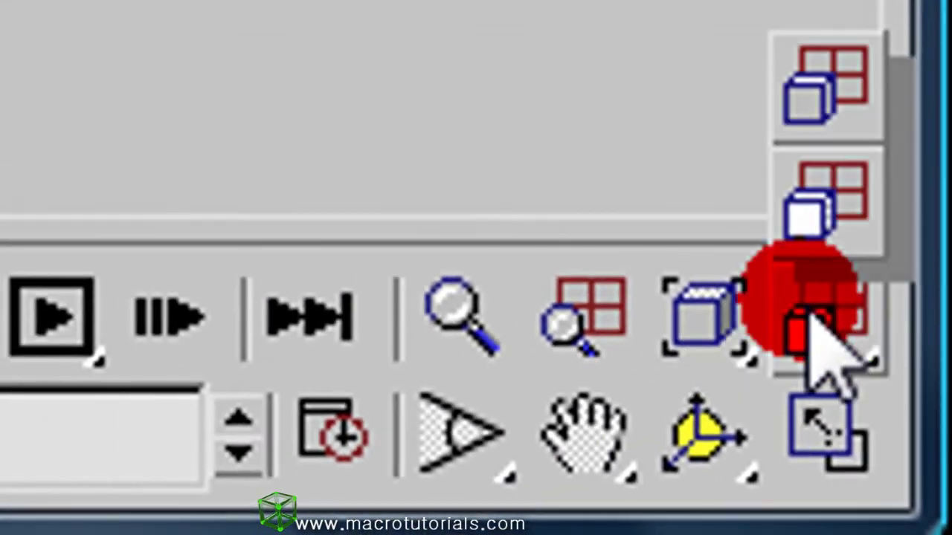
left_click_drag(807, 315, 817, 111)
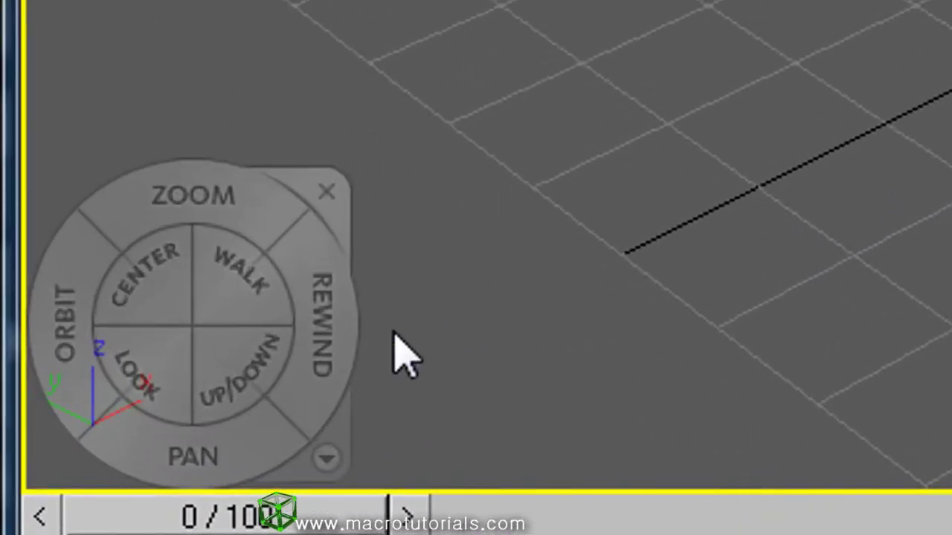
- Compare the New to 3D and Familiar with 3D SteeringWheels options, try the Full Navigation large wheel, and close it
mouse_move(161, 436)
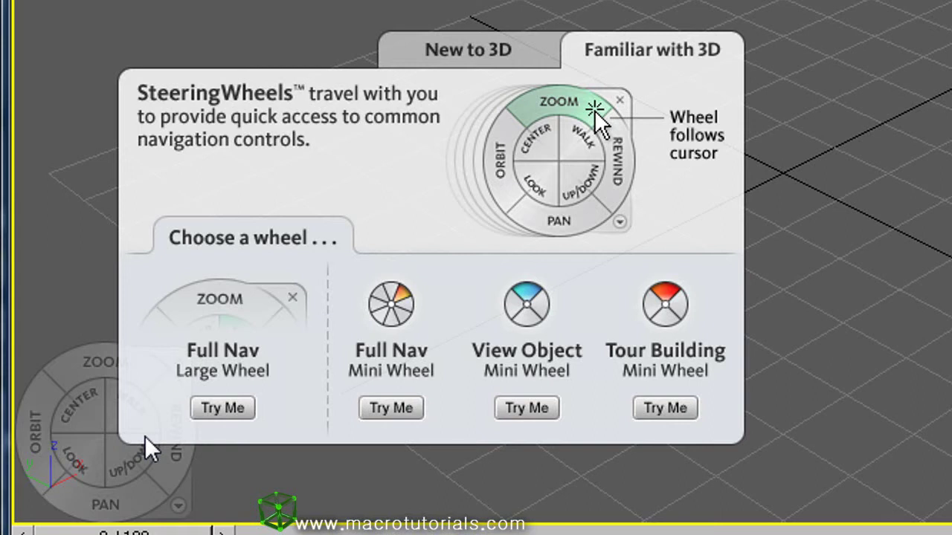
left_click(530, 56)
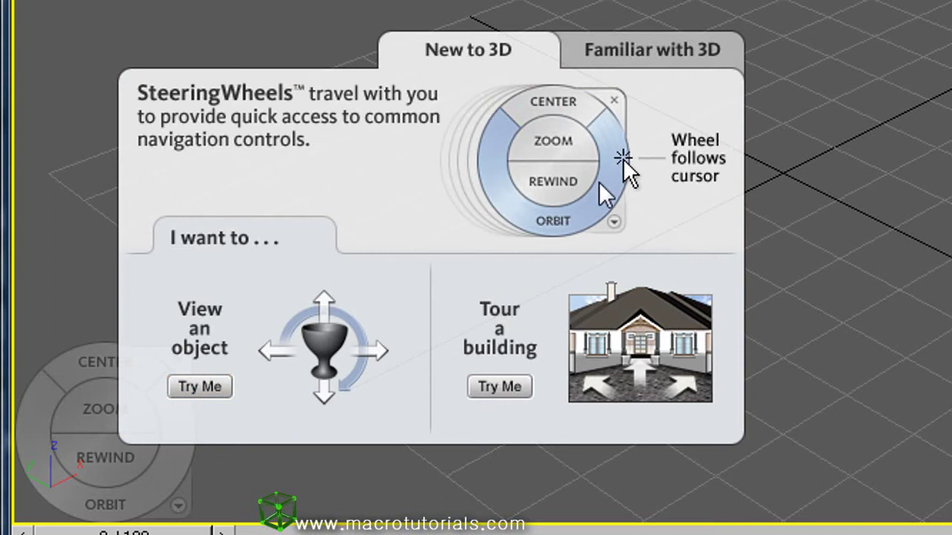
left_click(666, 61)
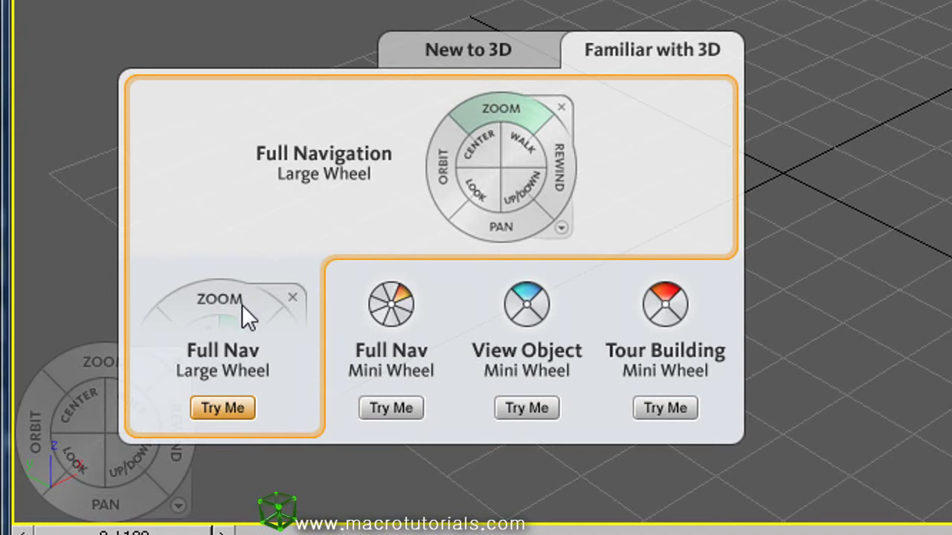
left_click(222, 317)
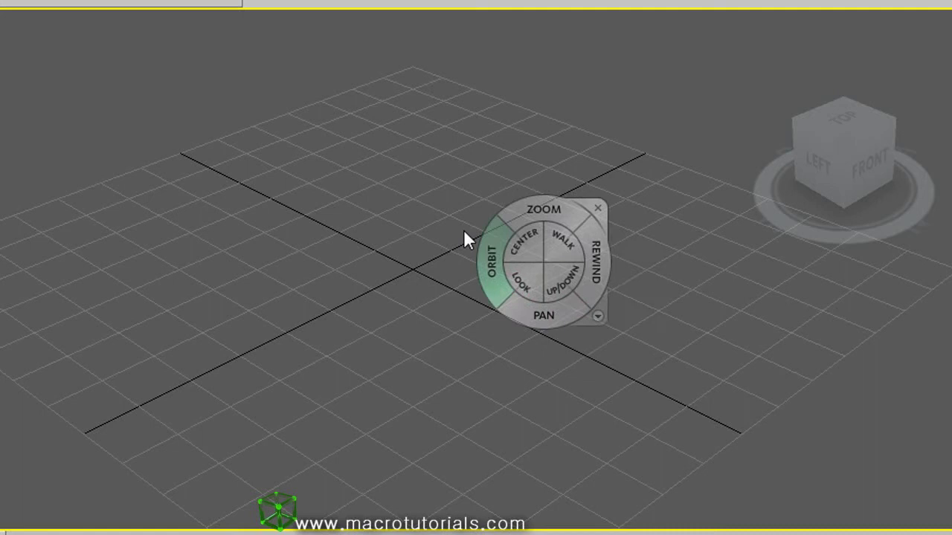
key("Escape")
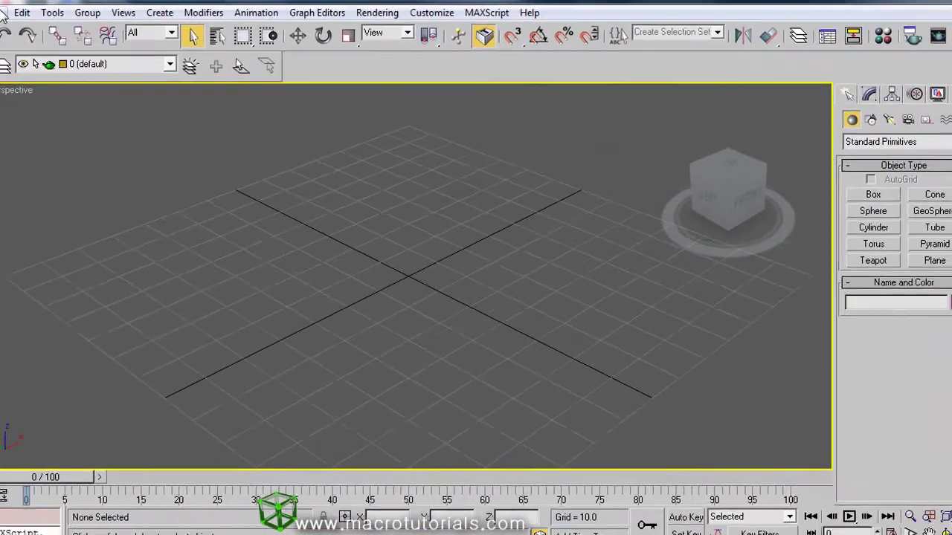
- Open the recent scene scene_00.max and maximize its Perspective viewport
left_click(4, 10)
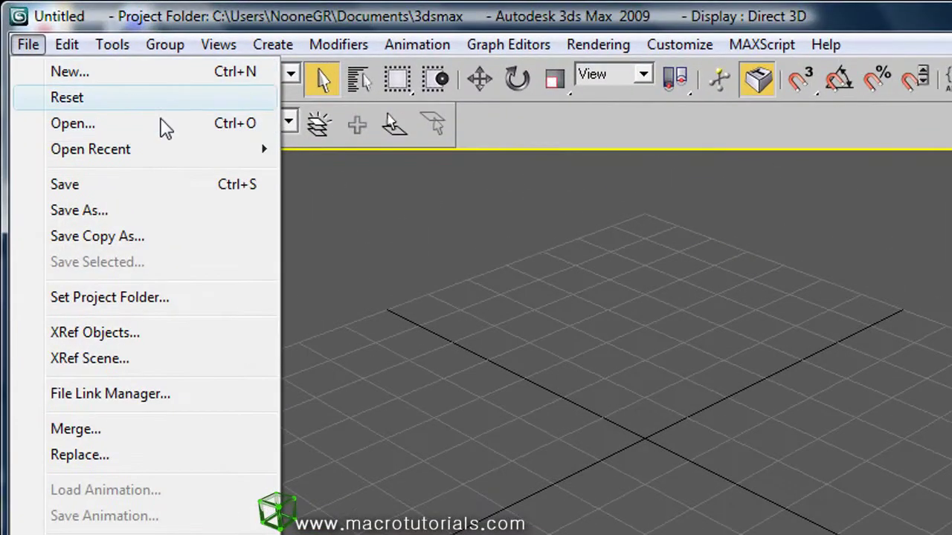
mouse_move(216, 149)
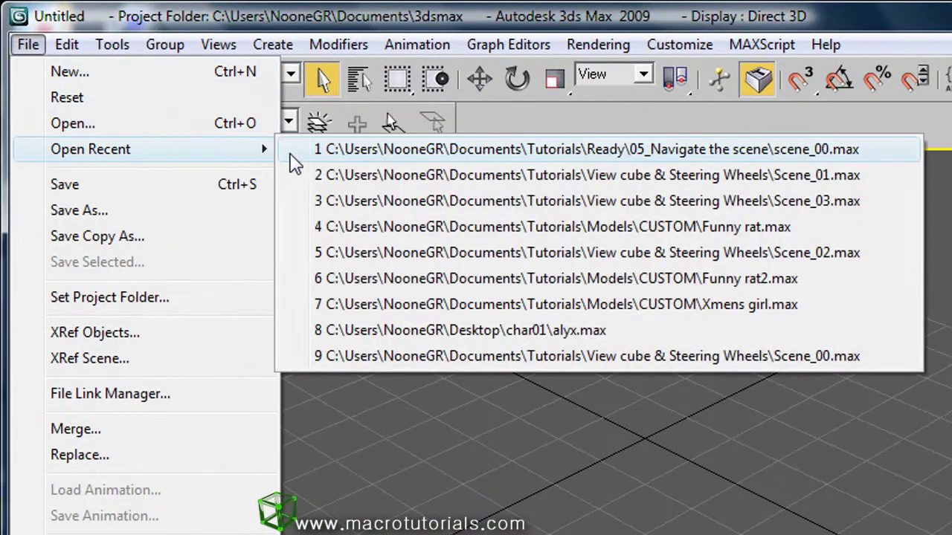
left_click(313, 152)
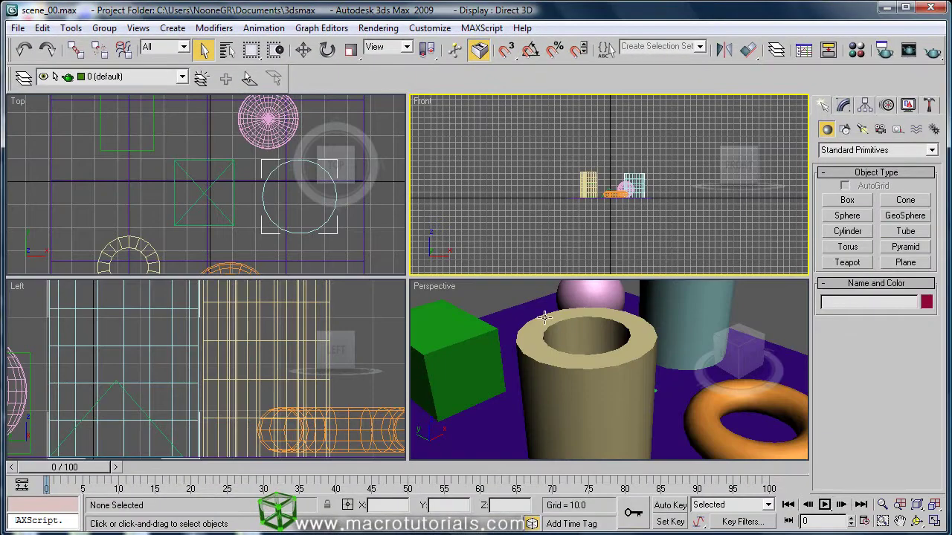
left_click(546, 311)
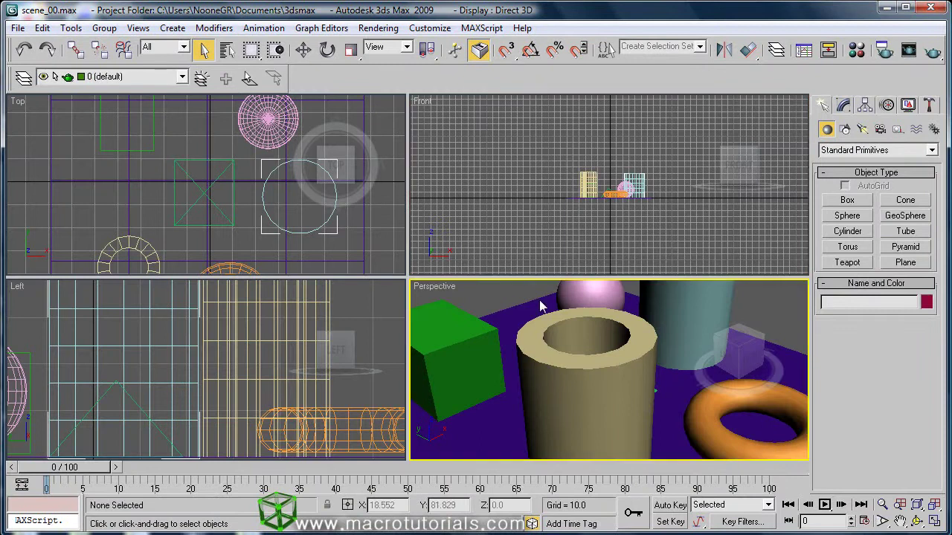
left_click(934, 522)
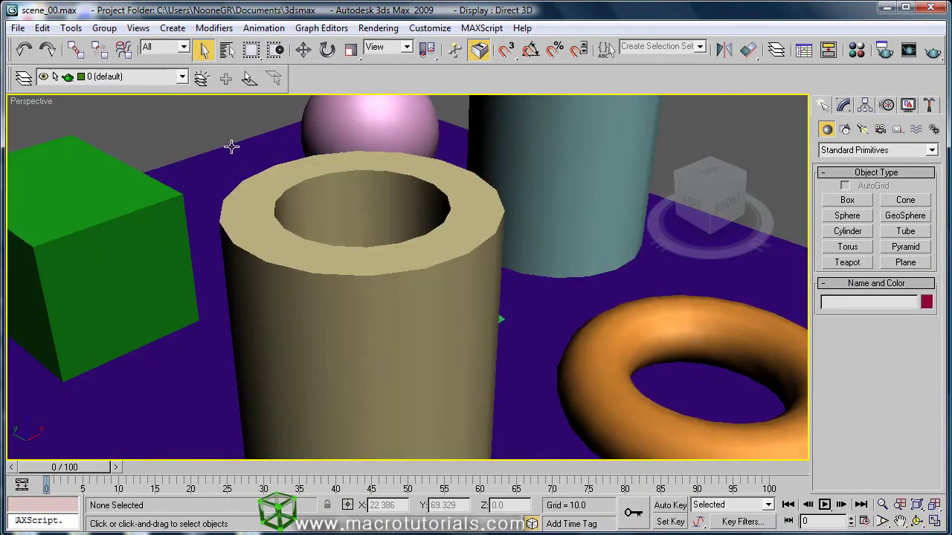
- Show and hide the SteeringWheel in the Perspective viewport
key("shift+w")
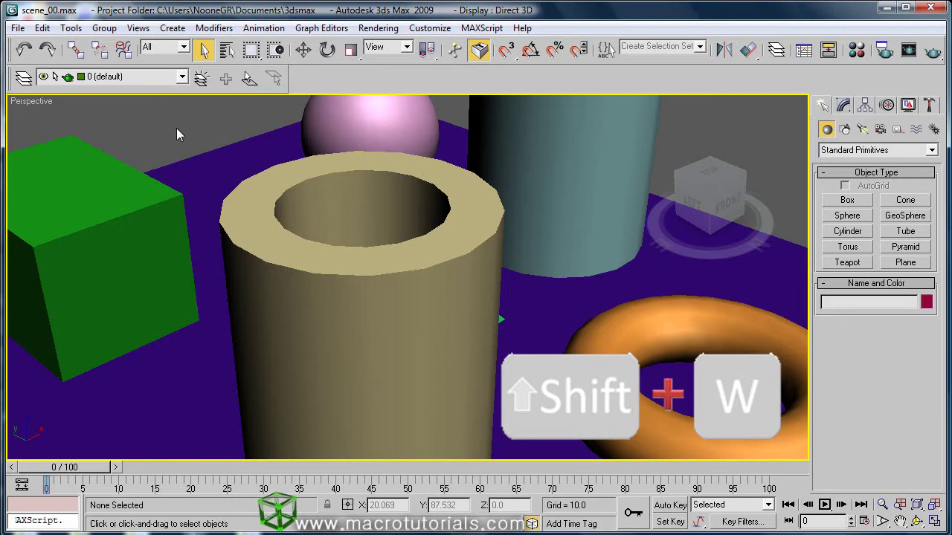
key("shift+w")
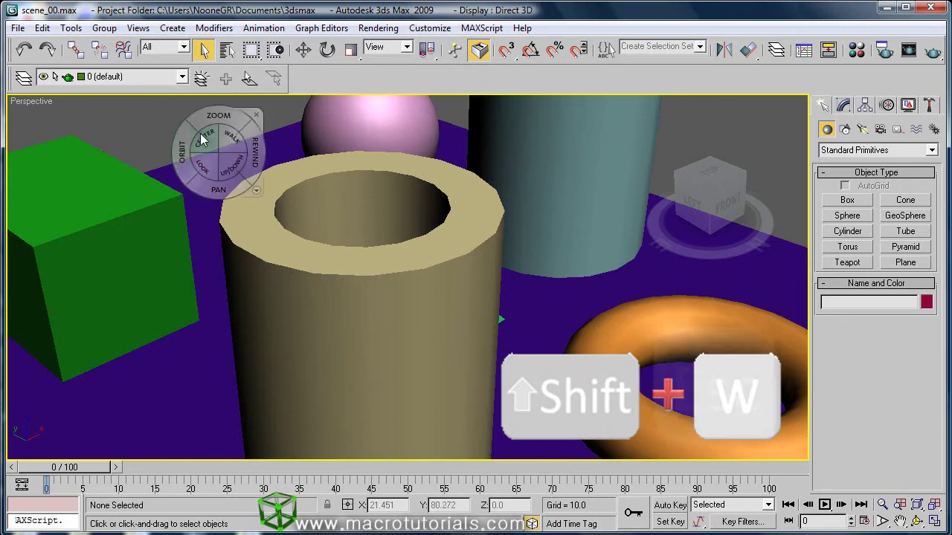
key("Escape")
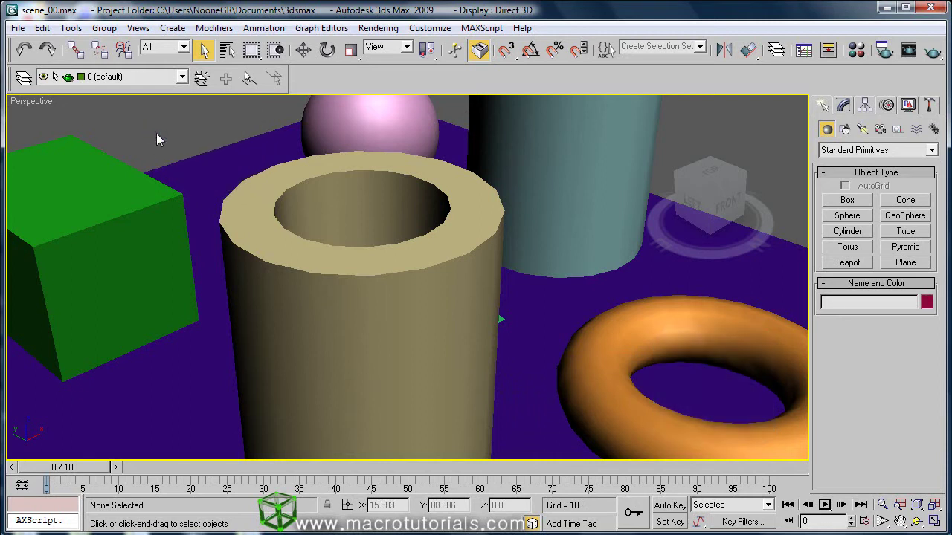
key("shift+w")
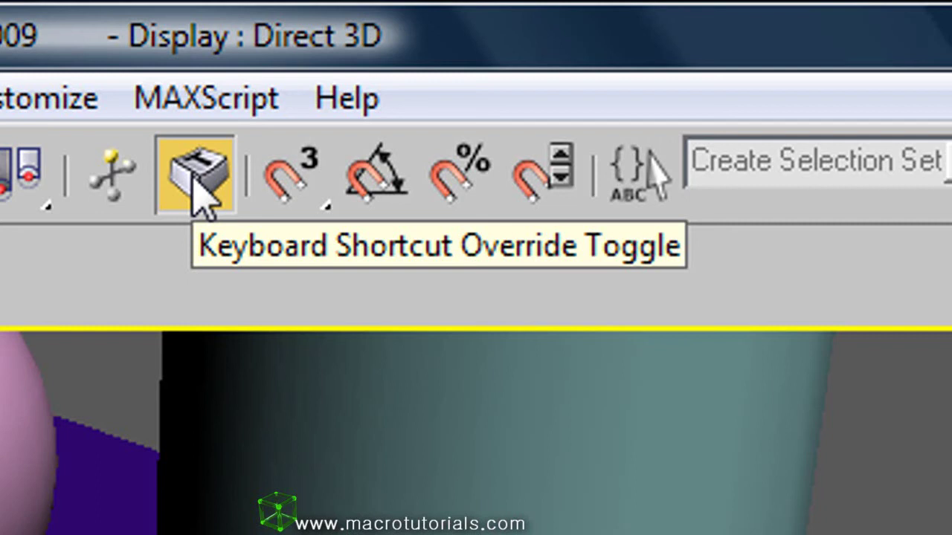
- Switch the keyboard shortcut override off and back on, and display the Full Navigation wheel in the Perspective viewport
left_click(195, 179)
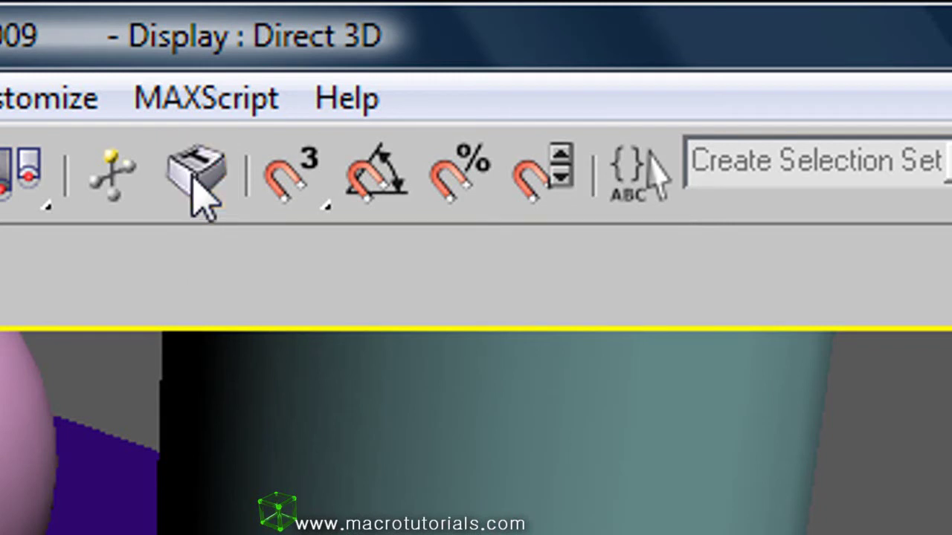
left_click(195, 177)
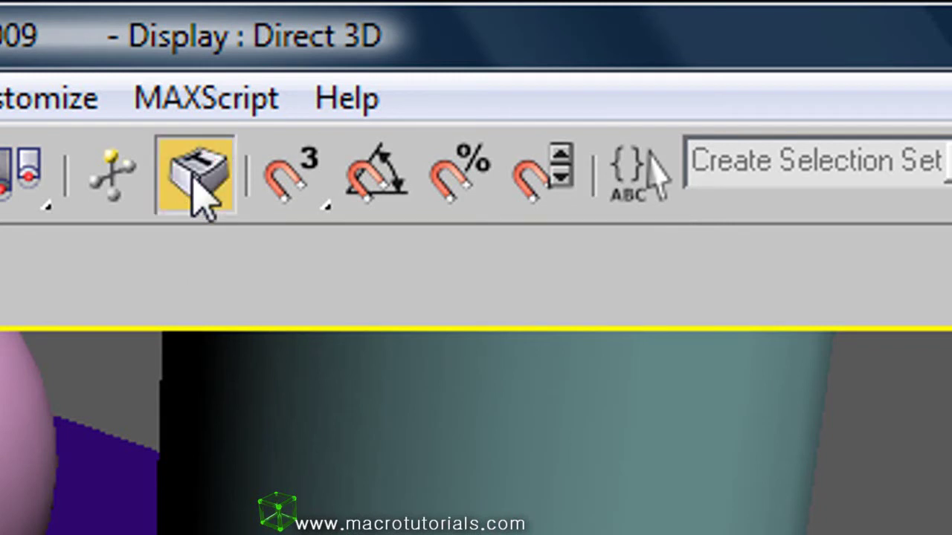
key("shift+w")
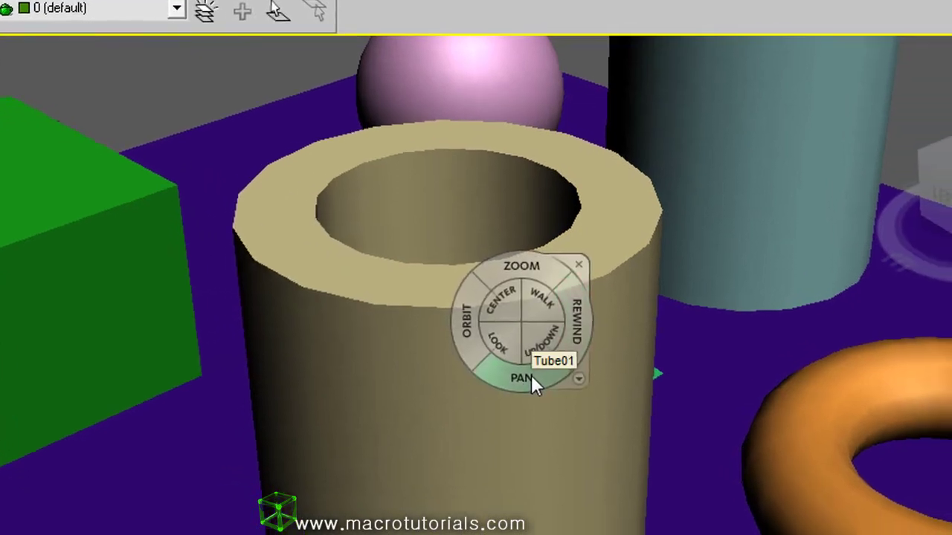
- Orbit the Perspective view around a pivot at the green pyramid with the SteeringWheel's Orbit tool
left_click_drag(574, 396, 573, 394)
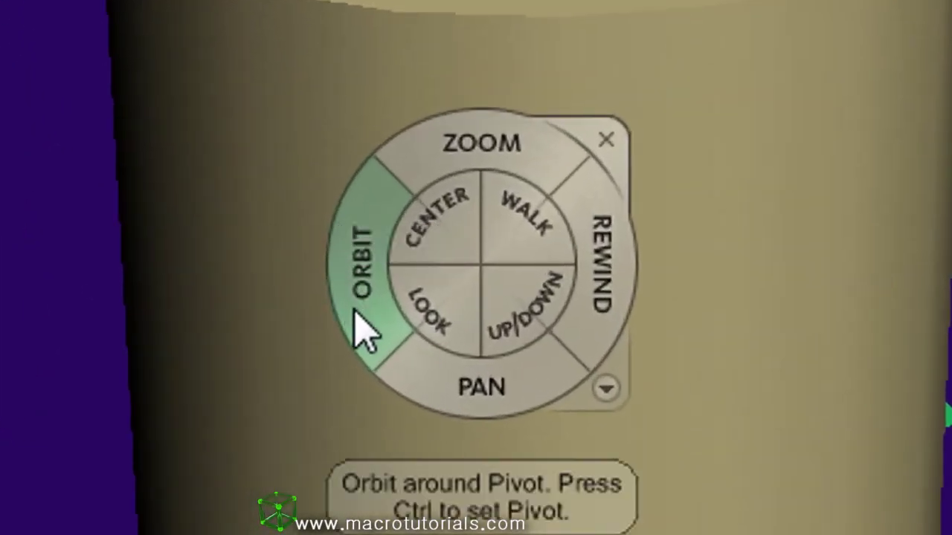
left_click_drag(364, 331, 654, 380)
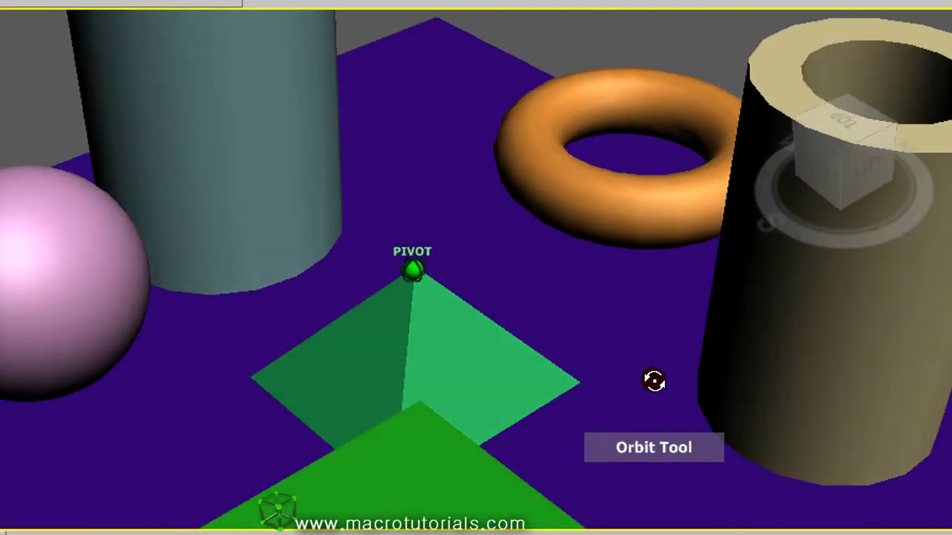
left_click_drag(653, 380, 628, 370)
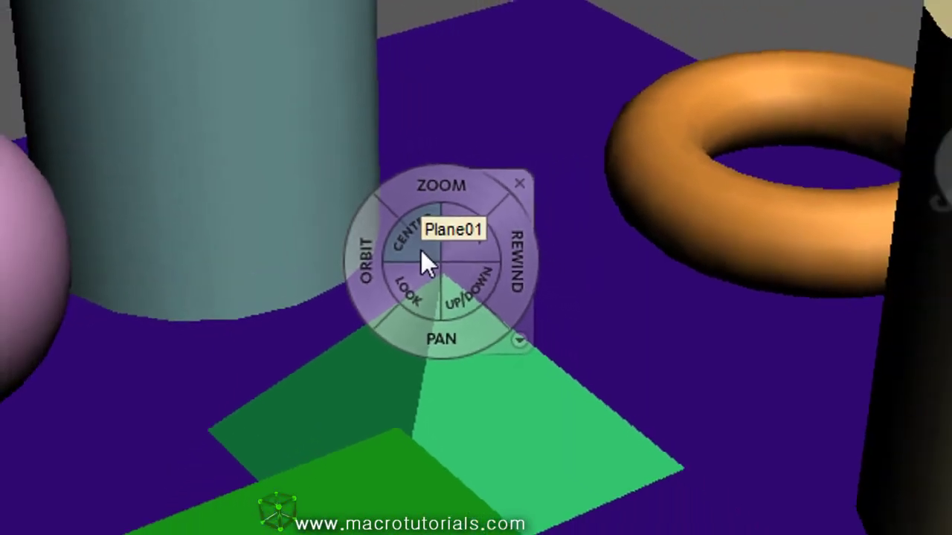
left_click_drag(451, 253, 44, 190)
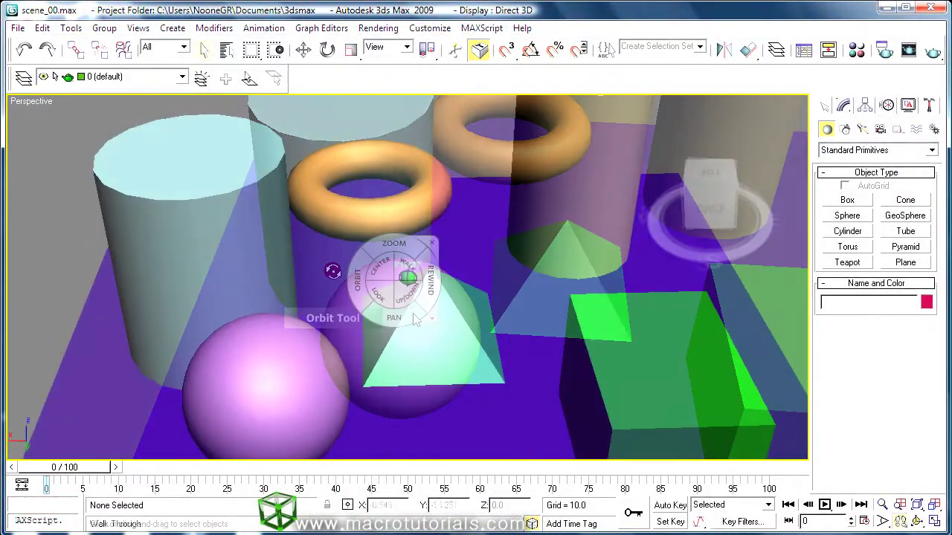
left_click_drag(329, 269, 330, 271)
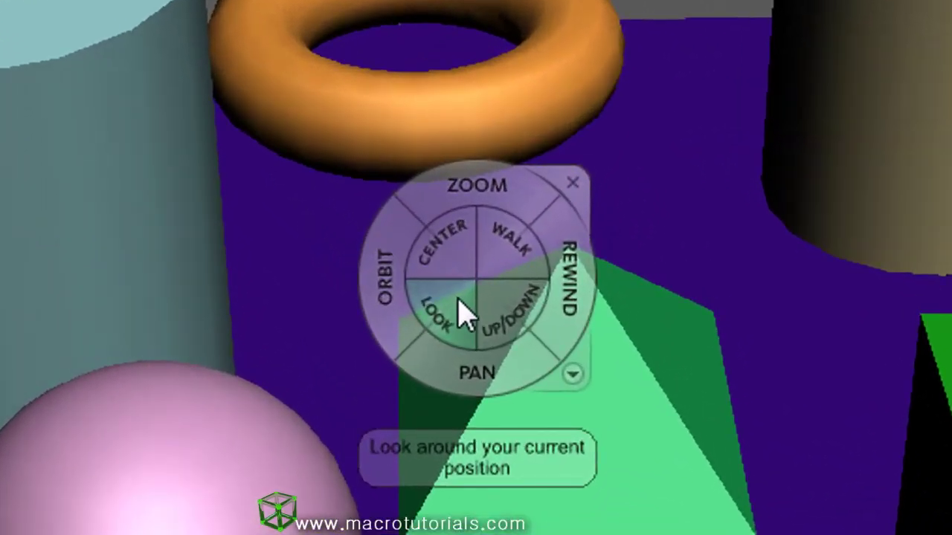
- Look around the scene with the SteeringWheel's Look tool while moving the viewpoint forward, backward, left and right
left_click_drag(458, 313, 391, 263)
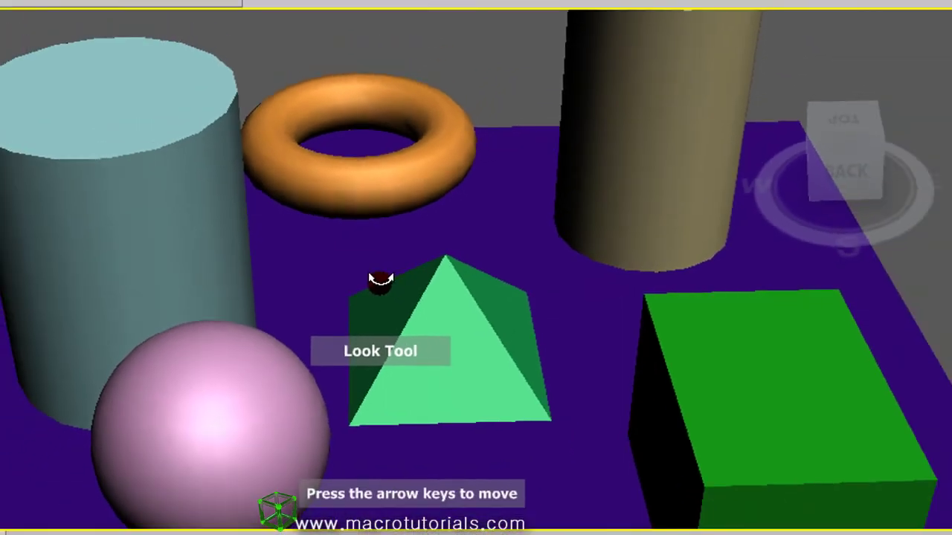
key("Down")
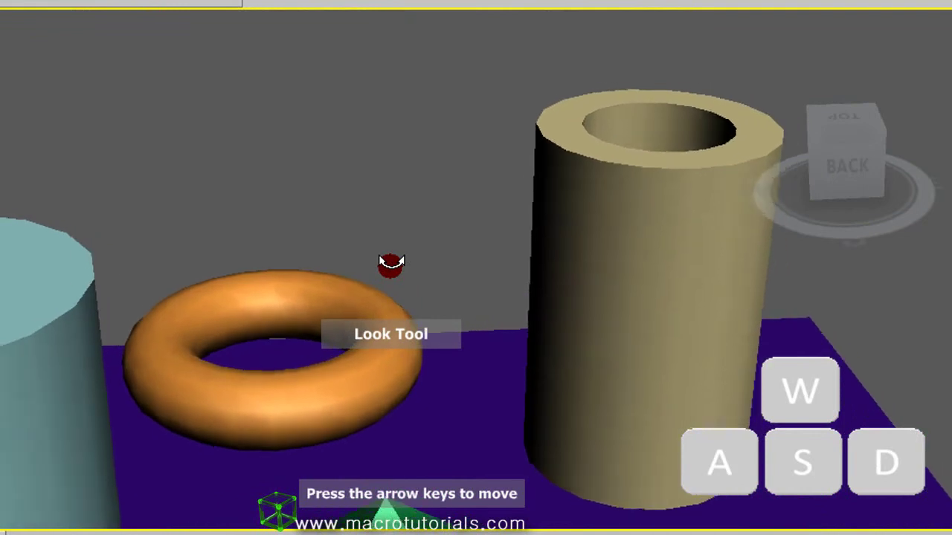
key("Up")
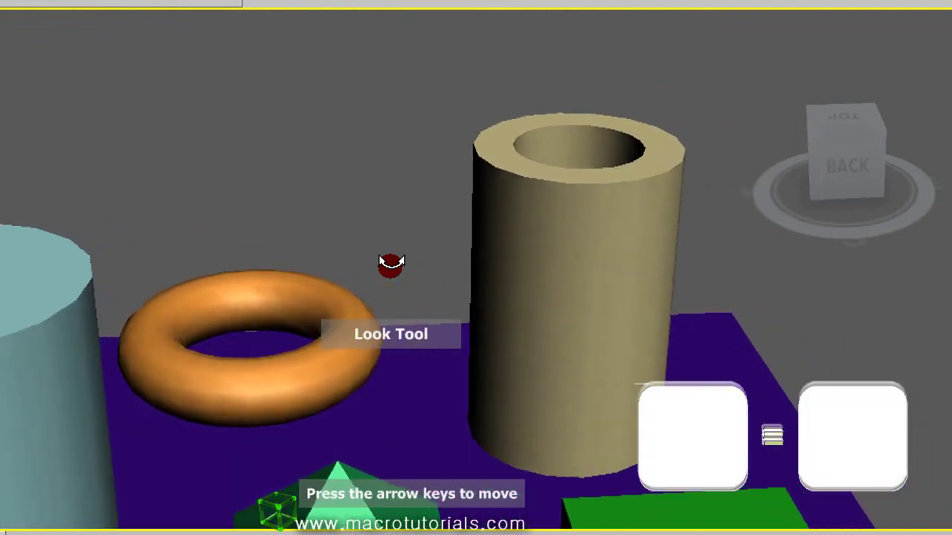
key("Down")
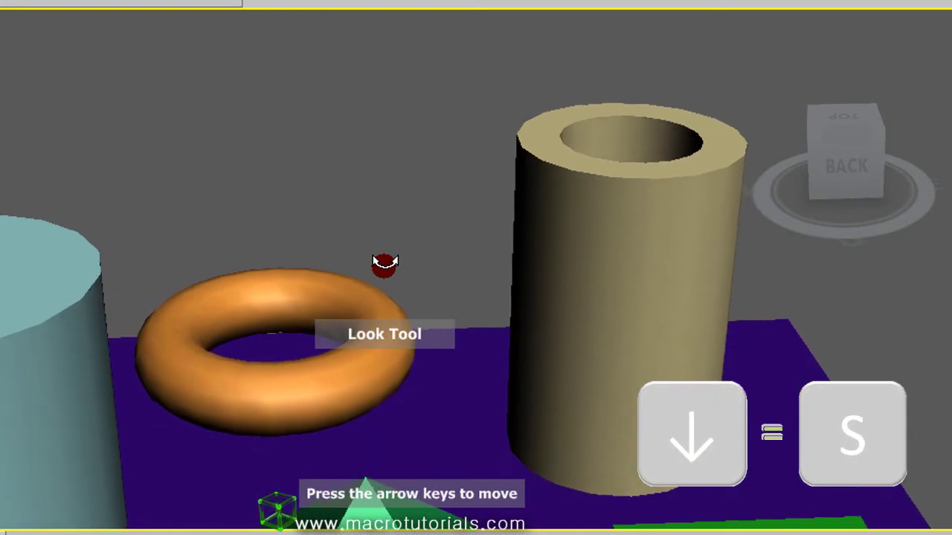
key("Left")
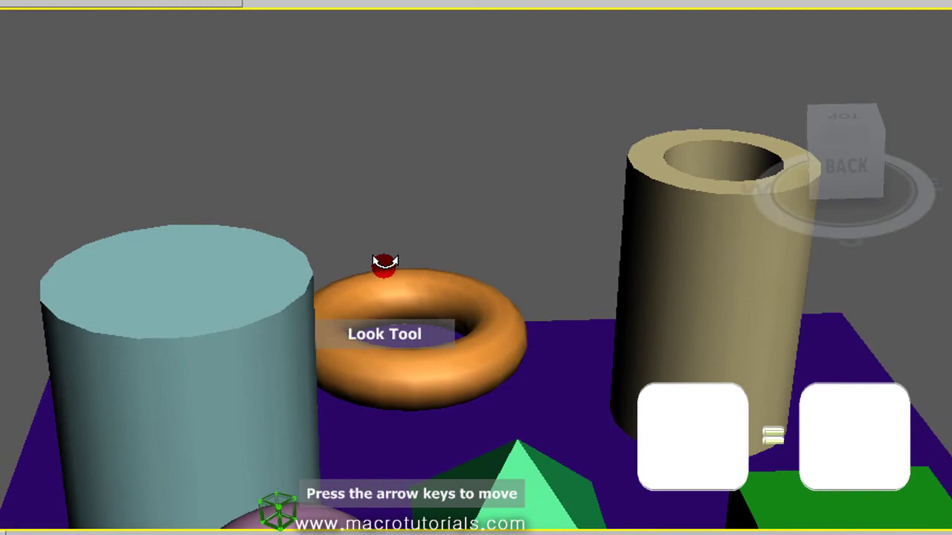
key("Right")
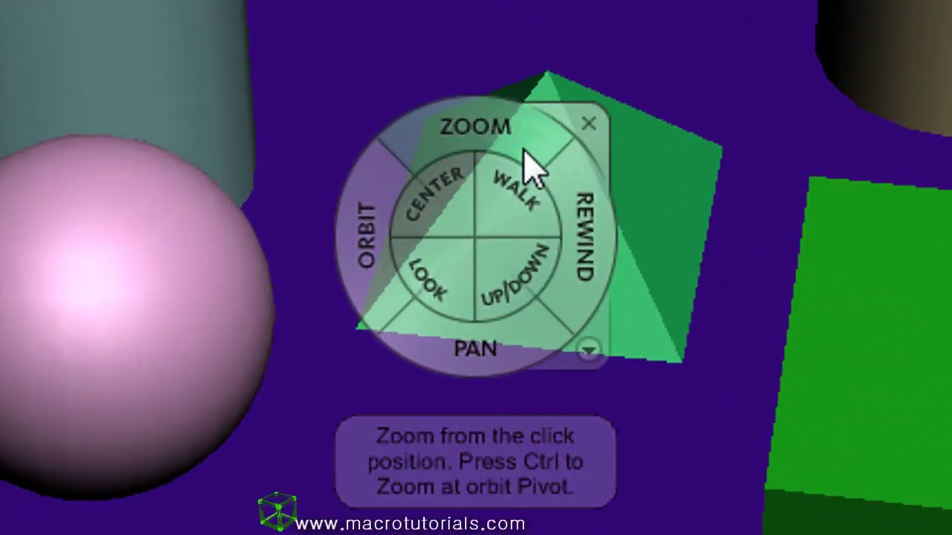
- Zoom the Perspective view from the green pyramid and from the pink sphere with the SteeringWheel's Zoom tool
left_click(461, 148)
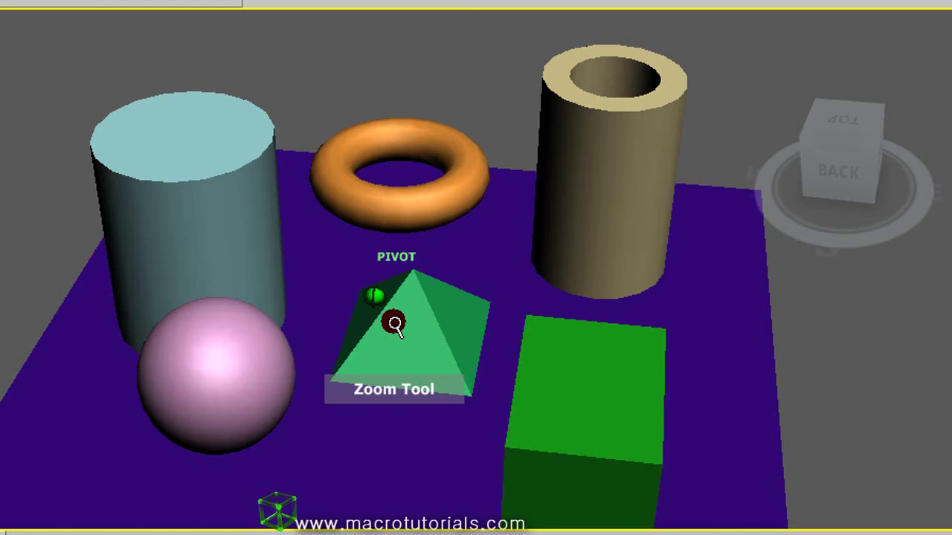
left_click_drag(394, 324, 395, 326)
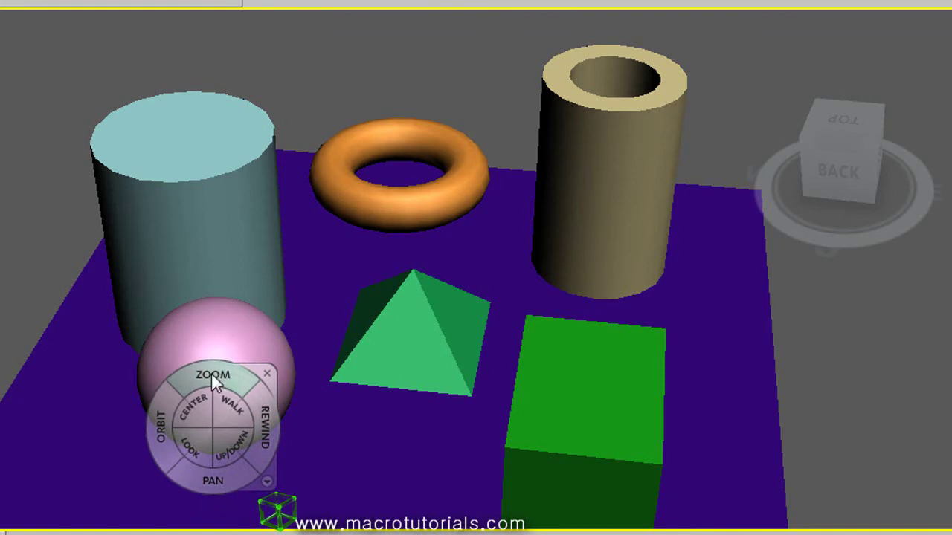
left_click(212, 372)
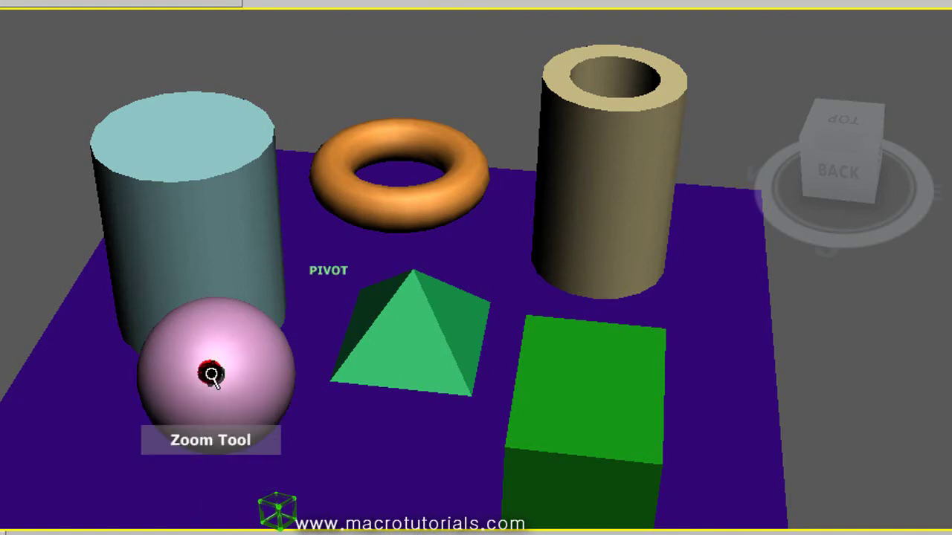
mouse_move(211, 373)
left_mouse_down()
mouse_move(204, 278)
mouse_move(205, 390)
left_mouse_up()
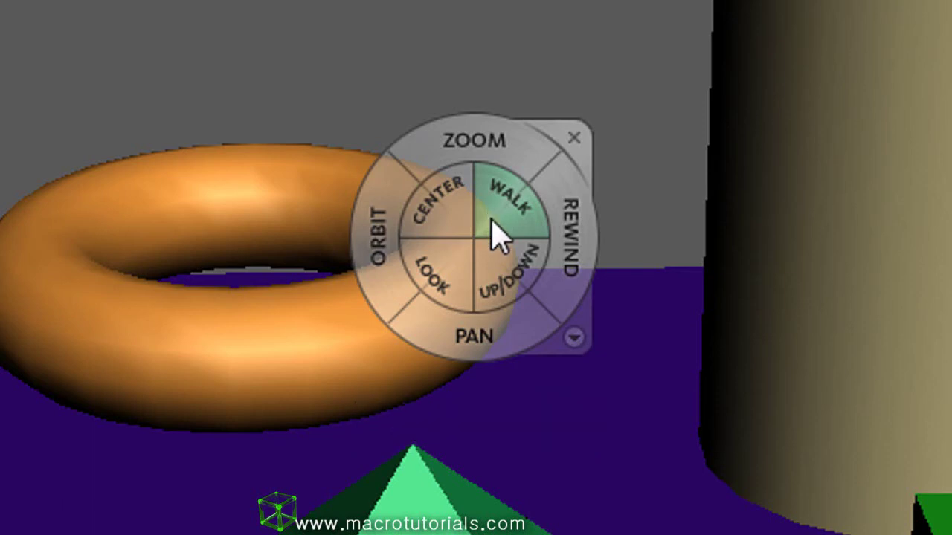
- Move through the scene with the SteeringWheel's Walk tool, including raising and lowering the viewpoint near the green pyramid
left_click_drag(498, 235, 488, 256)
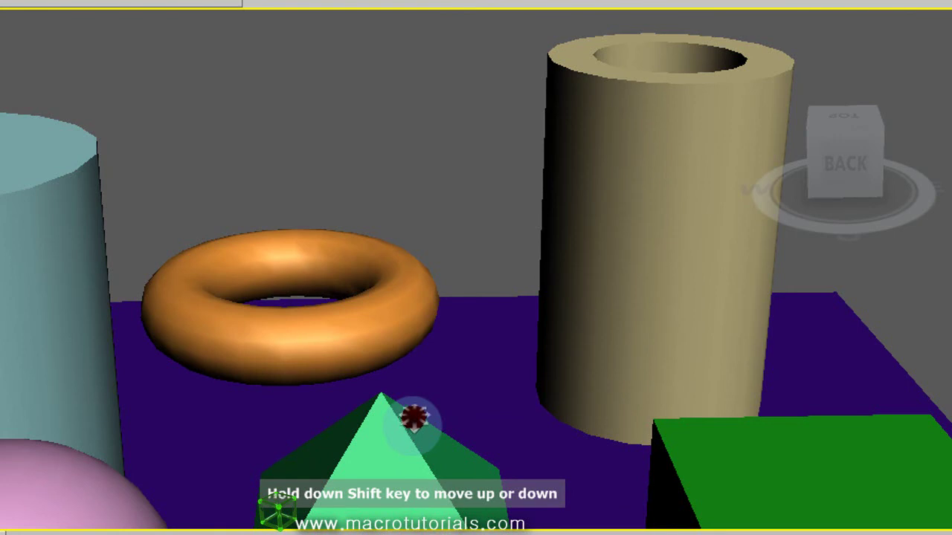
mouse_move(416, 374)
left_mouse_down()
mouse_move(417, 236)
mouse_move(421, 356)
left_mouse_up()
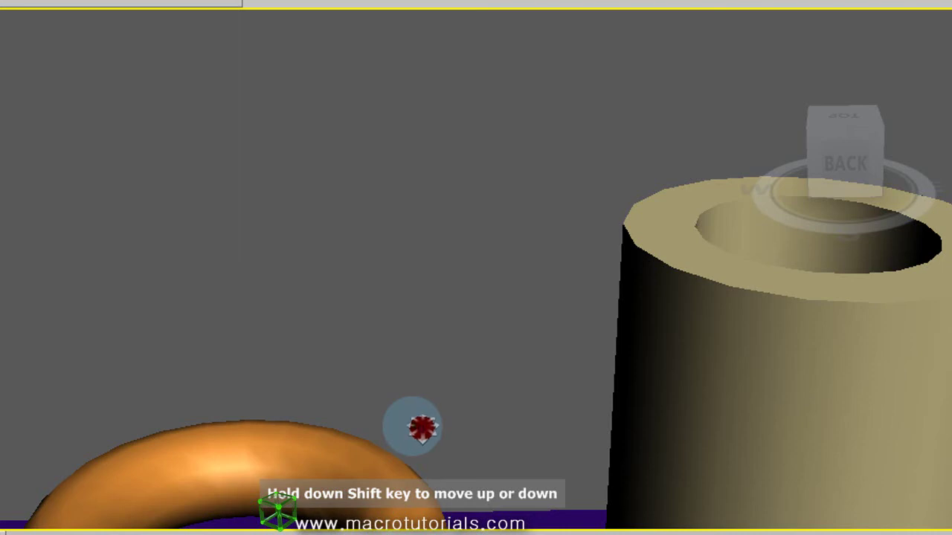
left_click_drag(422, 428, 474, 419)
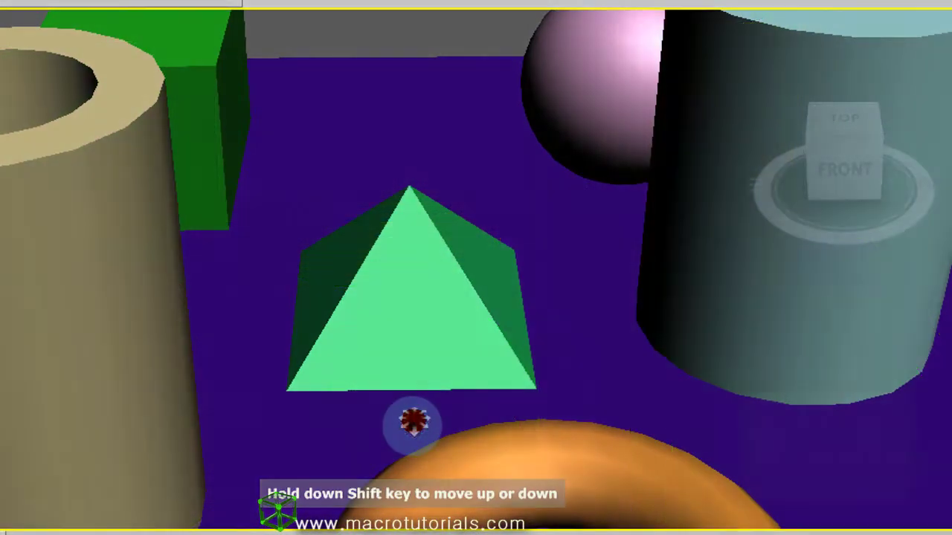
left_click_drag(403, 419, 404, 386, "shift")
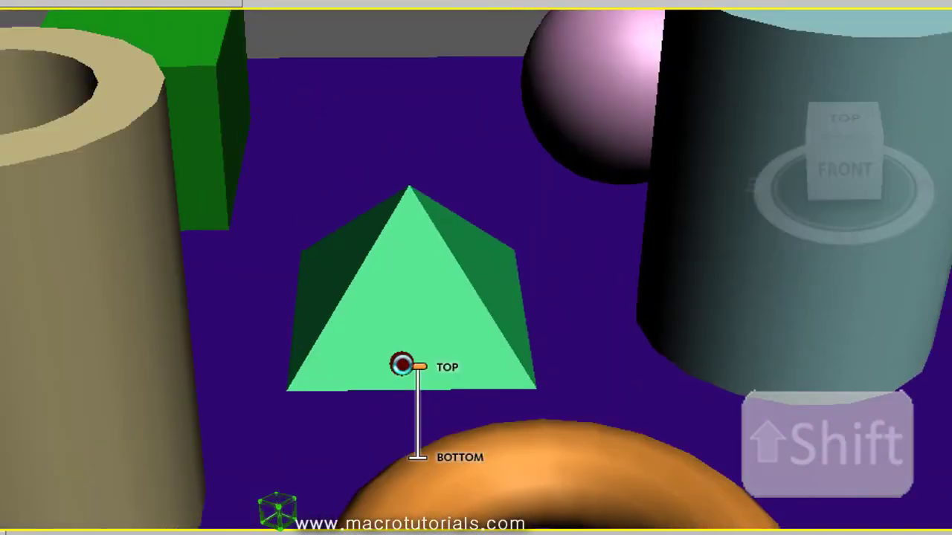
left_click_drag(413, 424, 392, 339)
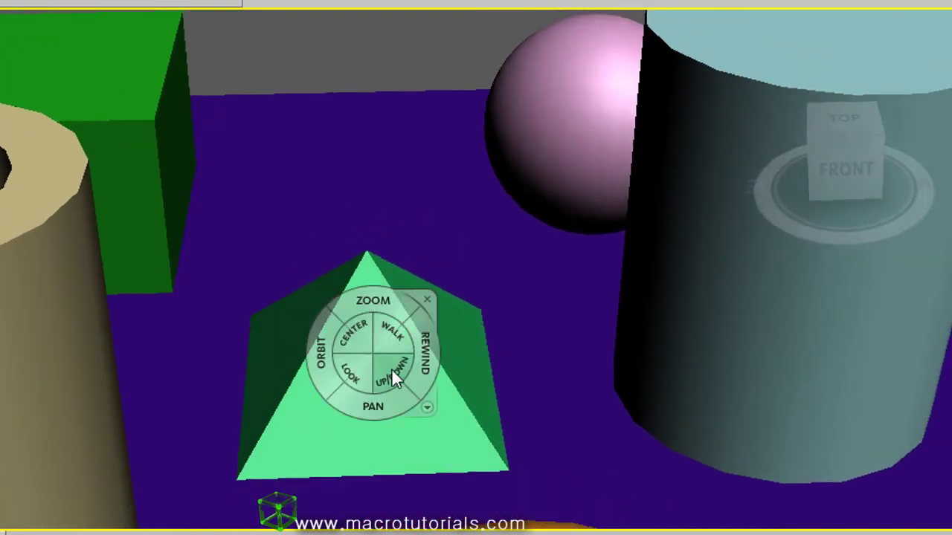
- Rewind the Perspective view to the earliest thumbnail shown in the navigation history with the SteeringWheel's Rewind tool
left_click(417, 372)
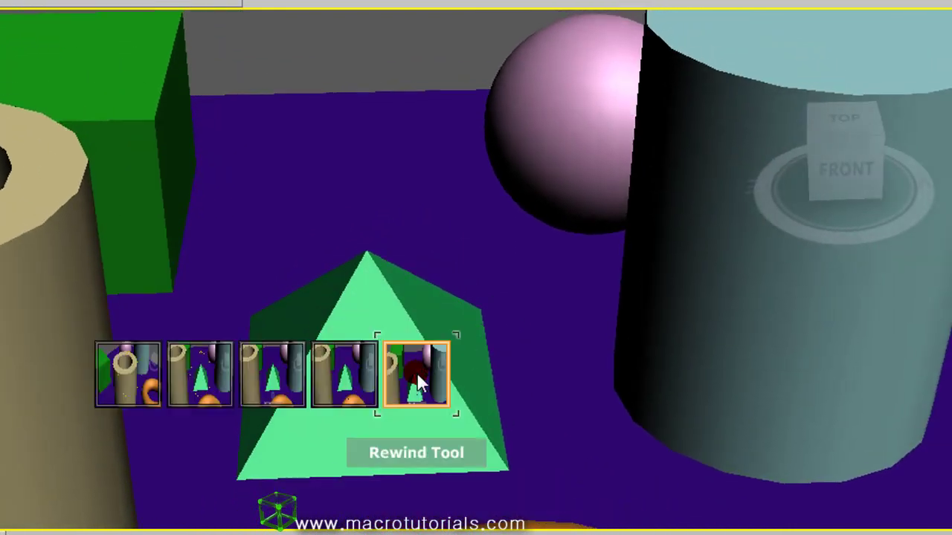
left_click_drag(417, 377, 124, 444)
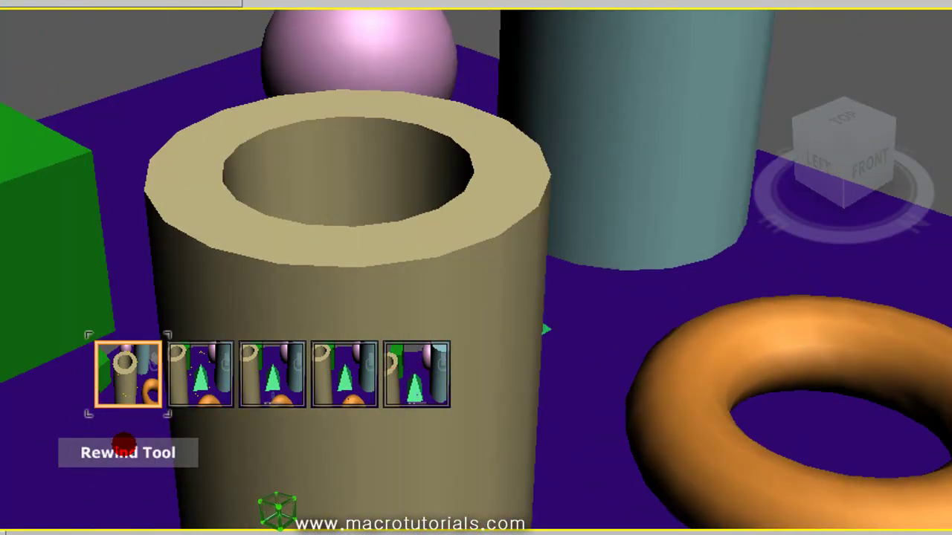